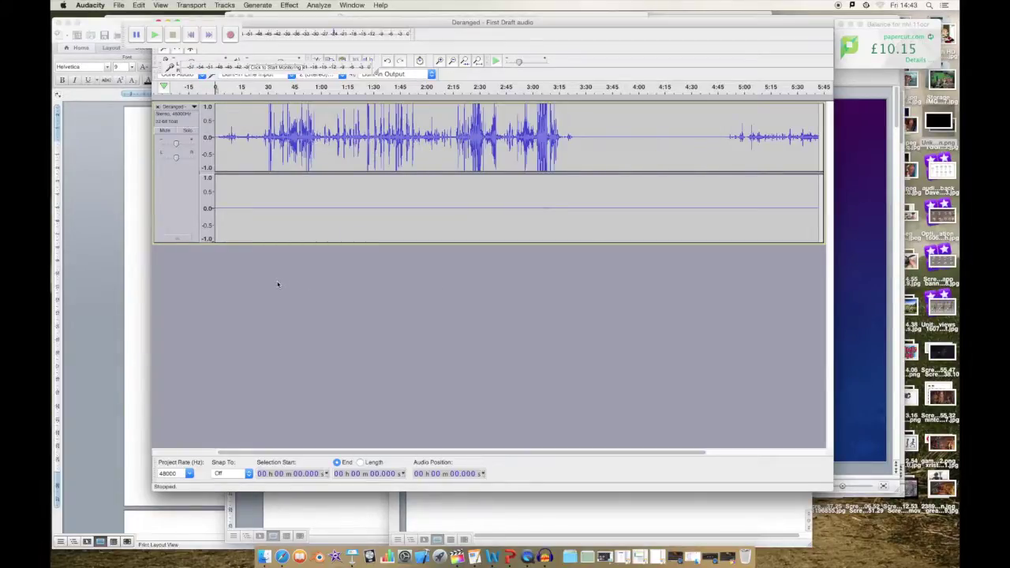
# - Split the stereo track into two mono tracks and remove the silent lower one
pyautogui.click(175, 107)
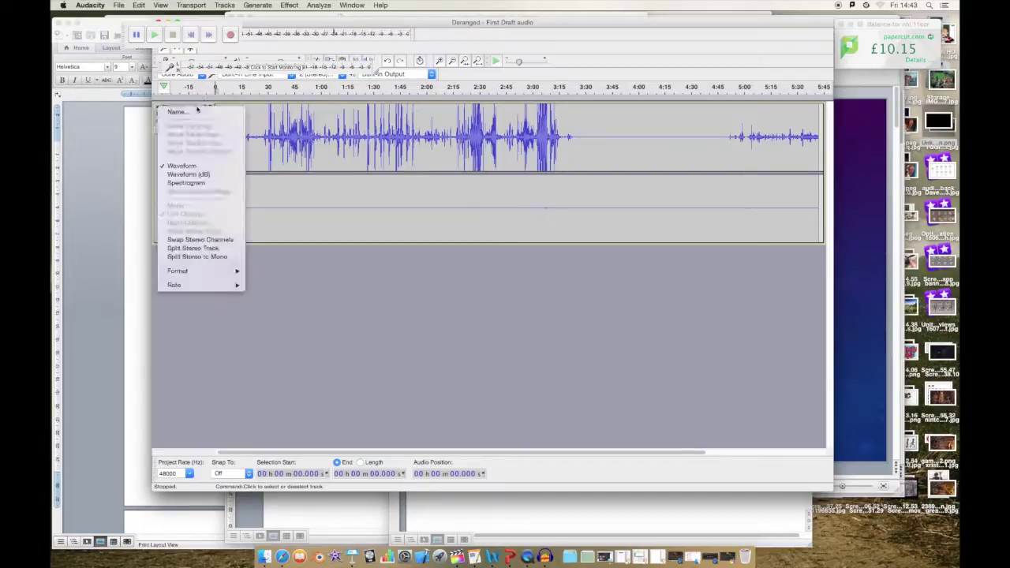
pyautogui.click(203, 257)
pyautogui.moveTo(216, 138); pyautogui.dragTo(802, 150)
pyautogui.moveTo(463, 451); pyautogui.dragTo(345, 460)
pyautogui.click(157, 177)
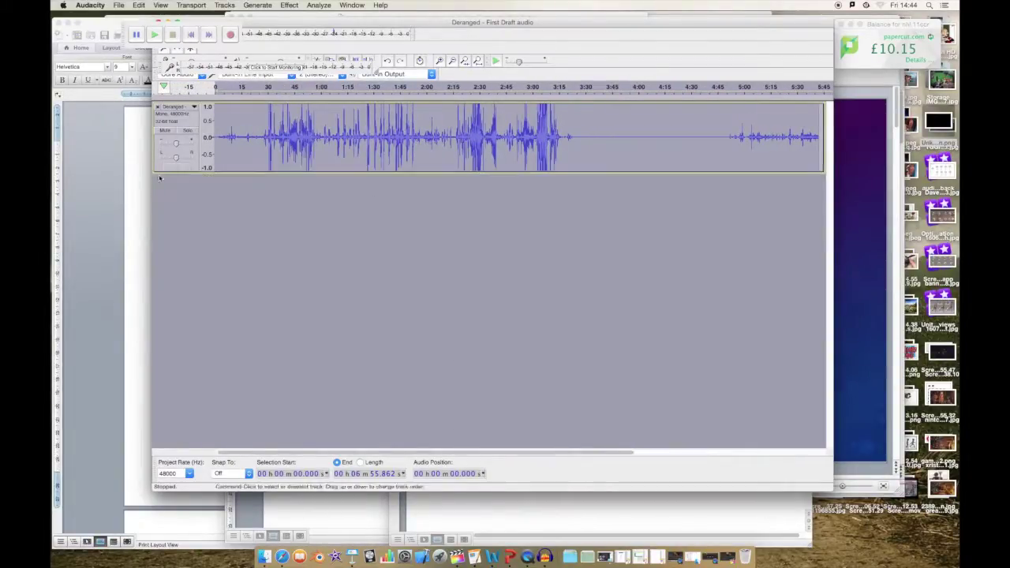
pyautogui.click(234, 138)
pyautogui.moveTo(294, 149); pyautogui.dragTo(718, 159)
pyautogui.moveTo(505, 452); pyautogui.dragTo(331, 452)
pyautogui.click(214, 303)
pyautogui.click(160, 4)
pyautogui.click(181, 128)
pyautogui.press('super+z')
pyautogui.press('super+z')
# - Remove the silent lower track so that only the mono track with audio is kept
pyautogui.click(160, 5)
pyautogui.click(181, 129)
pyautogui.click(158, 177)
pyautogui.moveTo(215, 157); pyautogui.dragTo(248, 157)
pyautogui.click(240, 197)
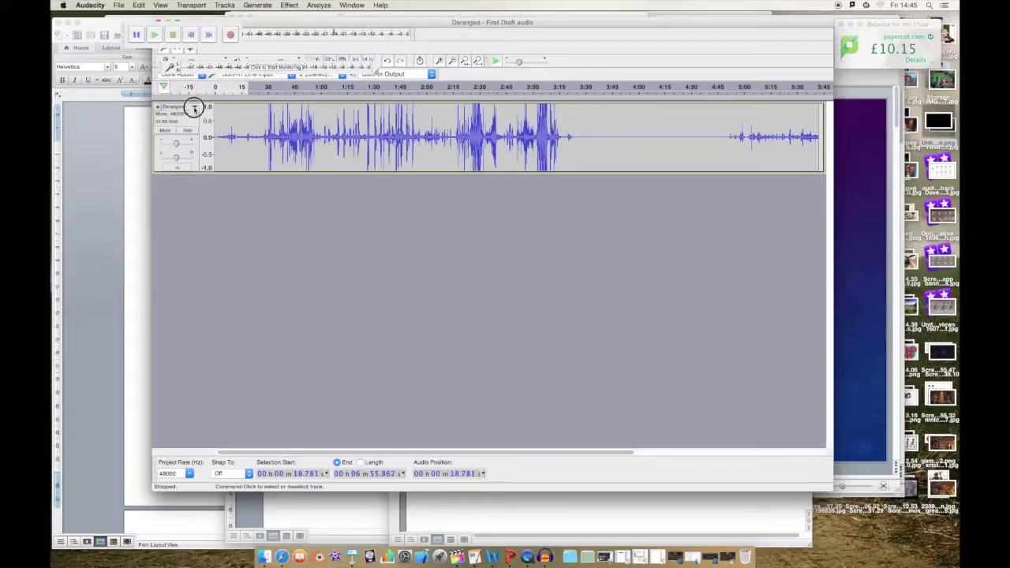
# - Import the Deranged audio file into the project as a second track
pyautogui.click(186, 107)
pyautogui.click(215, 155)
pyautogui.click(118, 5)
pyautogui.moveTo(178, 114)
pyautogui.click(268, 114)
pyautogui.click(231, 277)
pyautogui.doubleClick(352, 154)
# - Split the newly imported stereo track into mono tracks and remove its silent channel
pyautogui.click(190, 177)
pyautogui.click(198, 328)
pyautogui.click(170, 252)
pyautogui.click(158, 248)
# - Pan the upper track fully left and the lower track fully right, previewing the sound during the adjustment
pyautogui.click(215, 93)
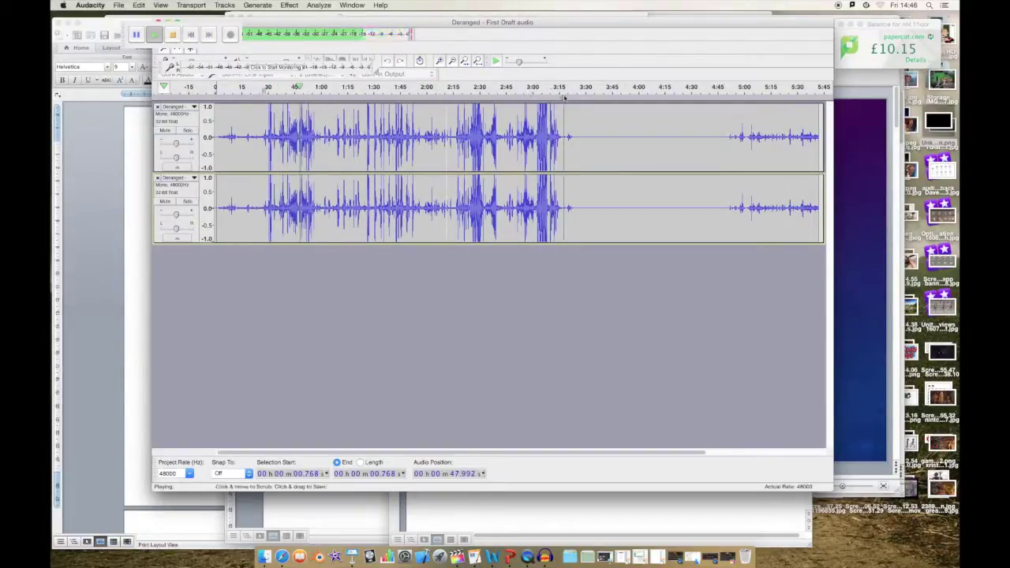
pyautogui.press('space')
pyautogui.moveTo(177, 155); pyautogui.dragTo(160, 157)
pyautogui.press('space')
pyautogui.moveTo(177, 214)
pyautogui.mouseDown()
pyautogui.moveTo(202, 212)
pyautogui.moveTo(177, 215)
pyautogui.mouseUp()
pyautogui.press('space')
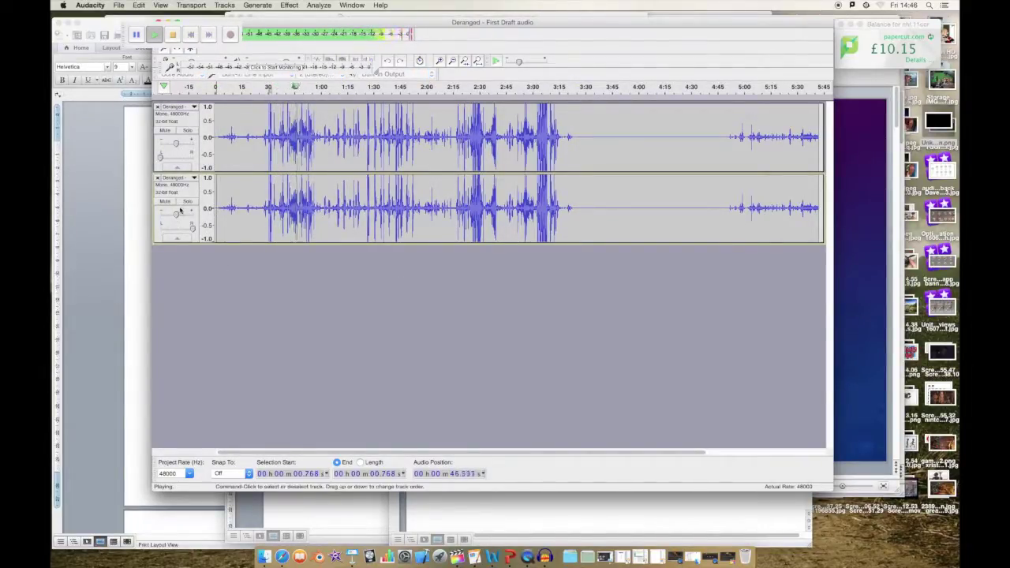
# - Set the upper track to Left Channel and the lower track to Right Channel, and preview the result
pyautogui.click(175, 107)
pyautogui.click(197, 217)
pyautogui.click(175, 177)
pyautogui.click(198, 291)
pyautogui.click(270, 92)
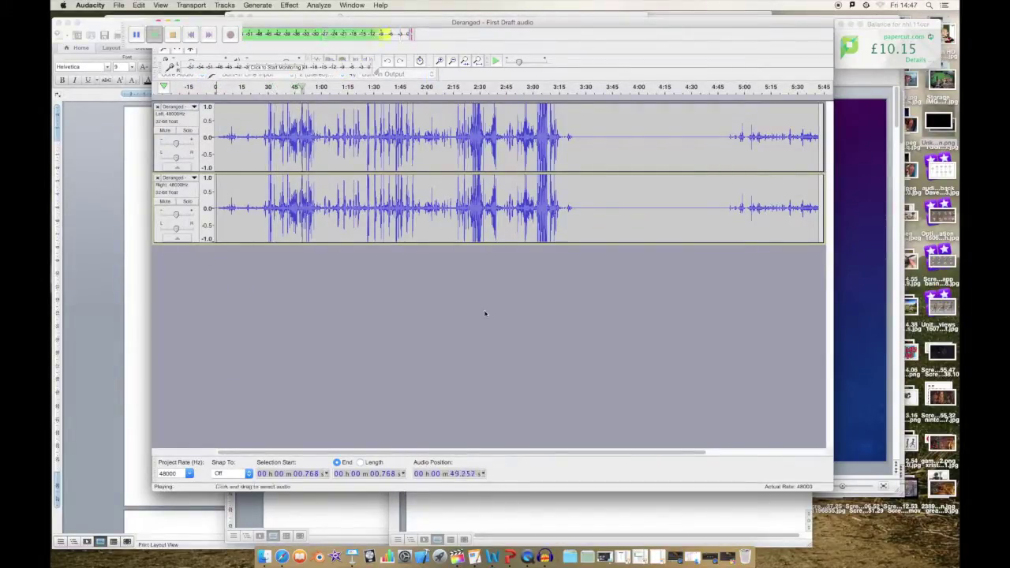
pyautogui.press('space')
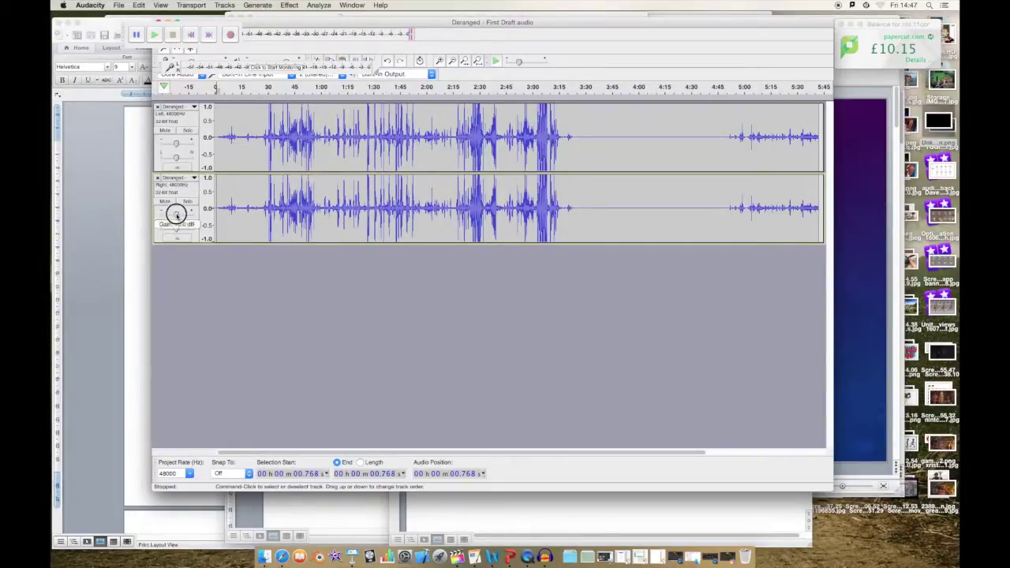
# - Reapply Right Channel to the lower track and select both tracks' audio from about 3.5 seconds to the end
pyautogui.click(182, 178)
pyautogui.click(203, 292)
pyautogui.click(182, 107)
pyautogui.click(350, 266)
pyautogui.click(224, 291)
pyautogui.moveTo(222, 236); pyautogui.dragTo(827, 128)
pyautogui.click(138, 5)
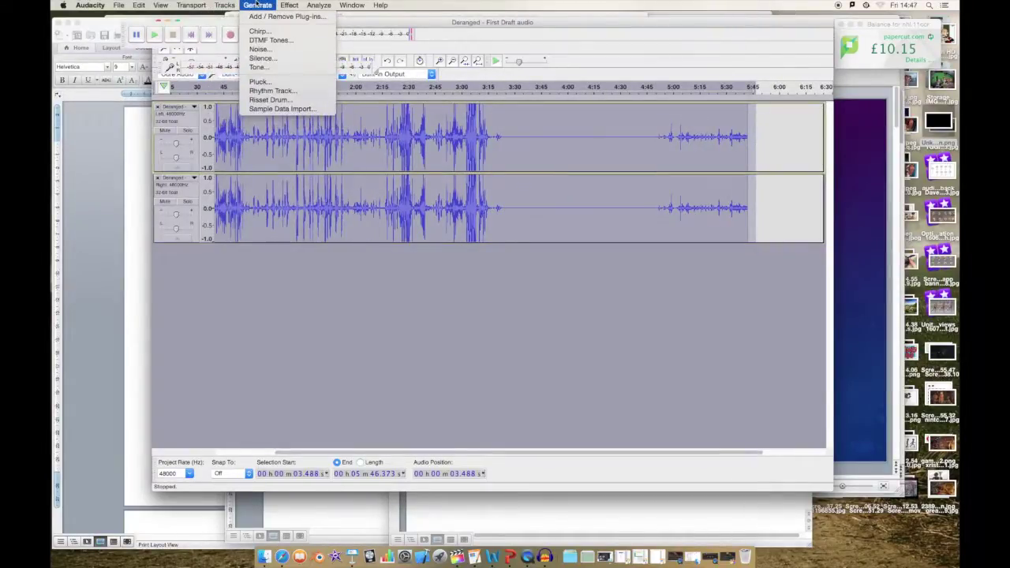
pyautogui.moveTo(225, 4)
pyautogui.click(276, 289)
# - Try to export the audio to Storage as an MP3 named "Deranged - First Draft audio final"
pyautogui.click(119, 5)
pyautogui.click(156, 130)
pyautogui.press('Right')
pyautogui.write('final')
pyautogui.click(523, 163)
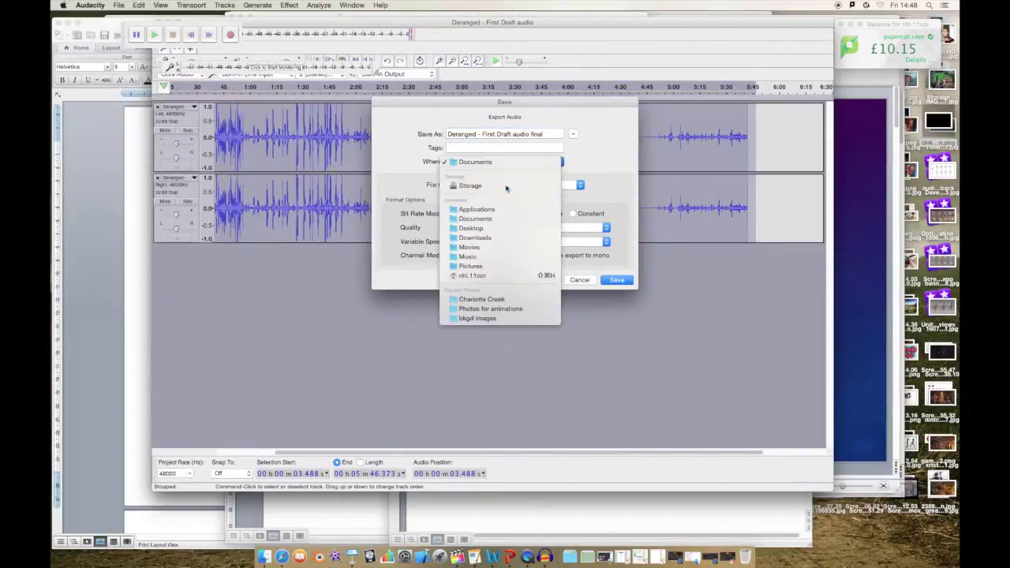
pyautogui.click(508, 184)
pyautogui.click(615, 281)
pyautogui.click(555, 285)
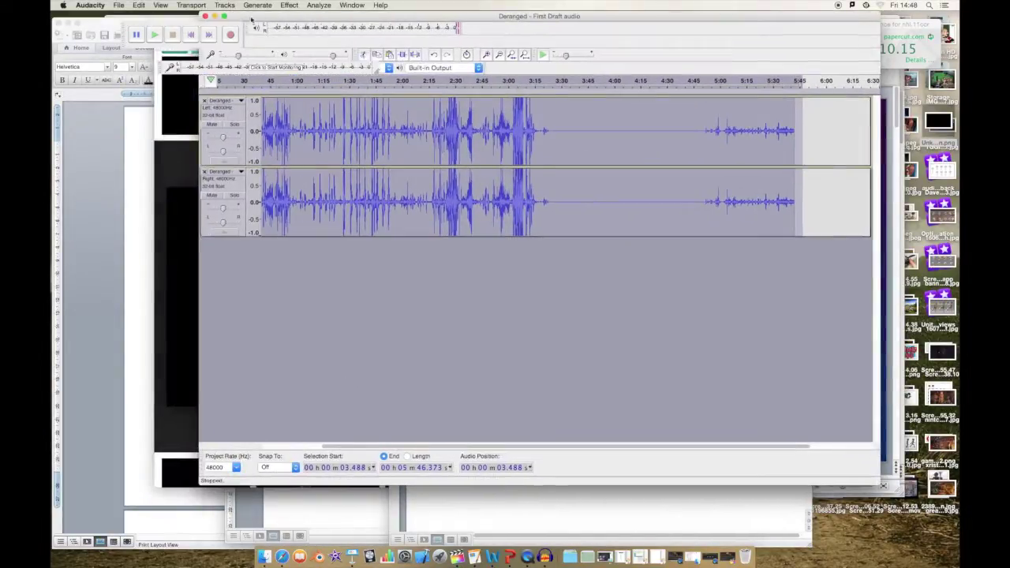
# - Save the project with its audio data files, replacing the existing version
pyautogui.click(118, 4)
pyautogui.click(150, 56)
pyautogui.click(604, 278)
pyautogui.click(581, 223)
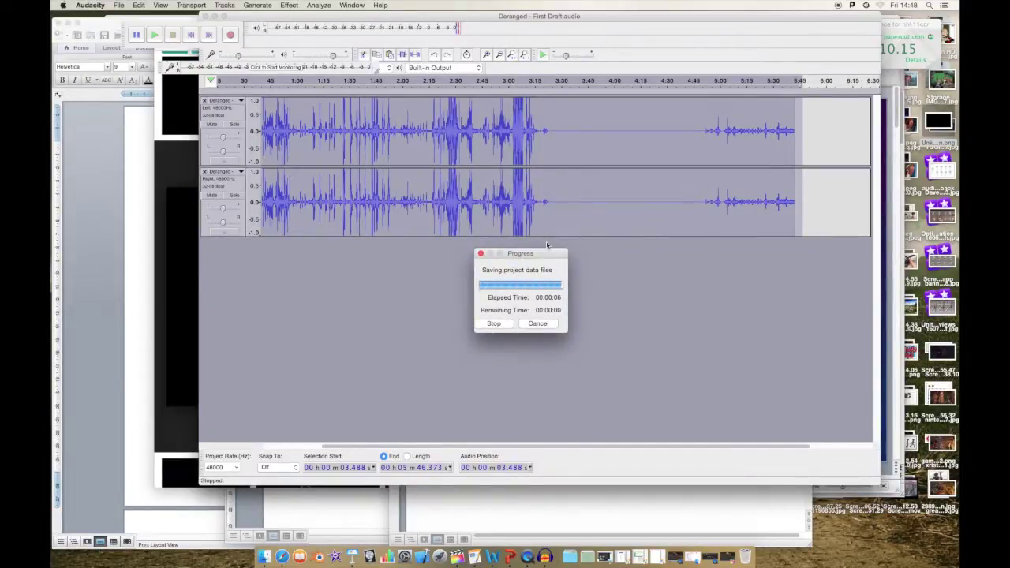
# - Try the MP3 export to Storage again, filling in the artist name and the track title "deranged Audio"
pyautogui.click(118, 5)
pyautogui.click(168, 134)
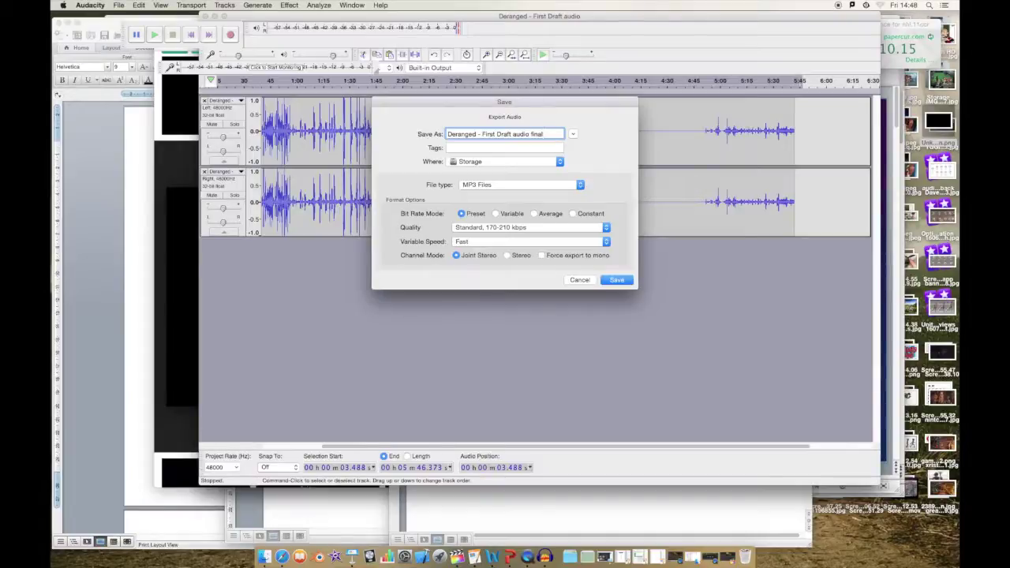
pyautogui.click(618, 280)
pyautogui.click(409, 220)
pyautogui.press('Return')
pyautogui.write('drranged A')
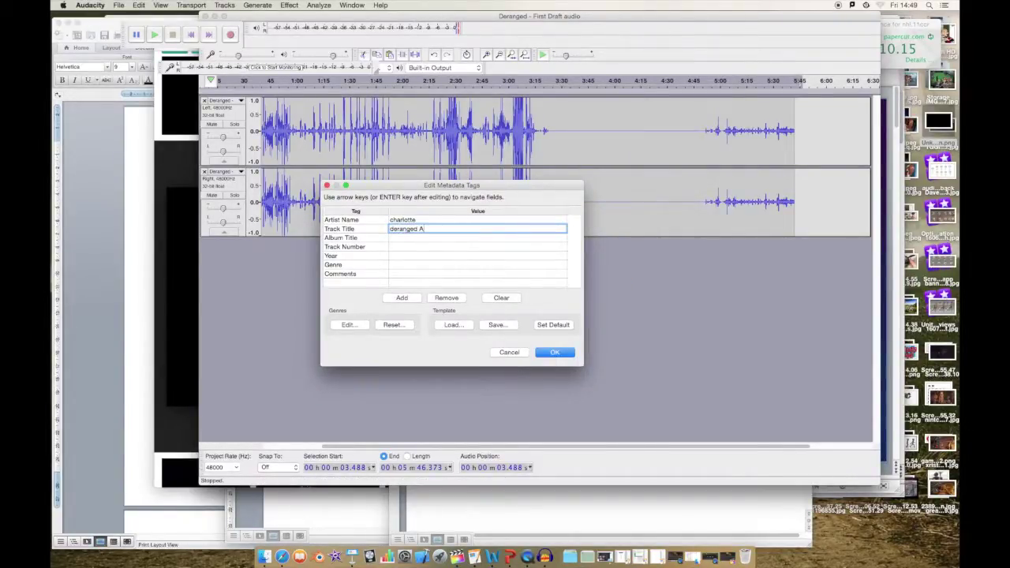
pyautogui.write('udio')
pyautogui.click(561, 355)
# - Look for the libmp3lame.dylib encoder library in Storage and cancel the file selection
pyautogui.click(600, 248)
pyautogui.doubleClick(542, 229)
pyautogui.click(334, 180)
pyautogui.click(334, 180)
pyautogui.scroll(-2, 660, 268)
pyautogui.scroll(2, 660, 268)
pyautogui.hscroll(-2, 694, 272)
pyautogui.scroll(-1, 721, 299)
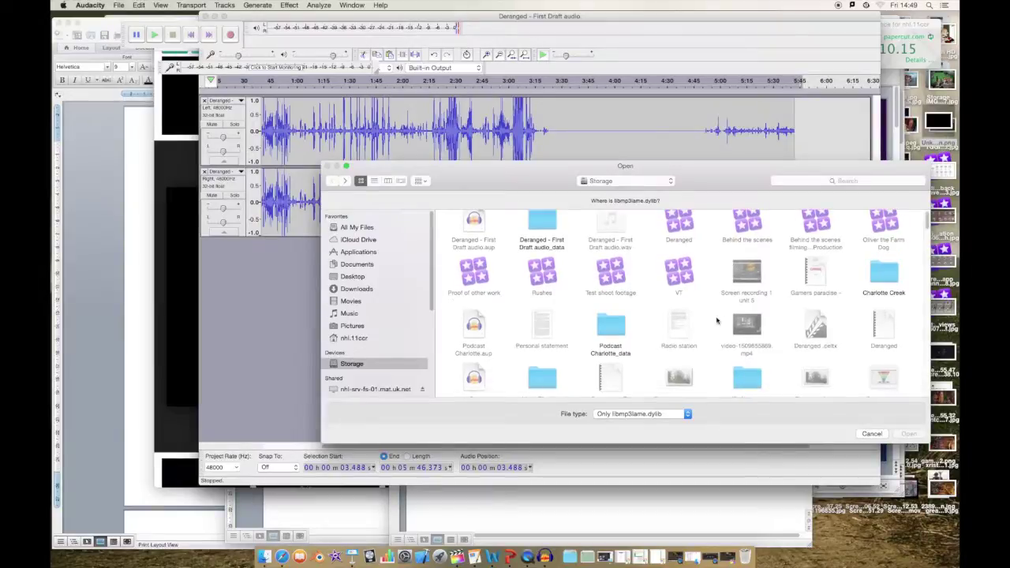
pyautogui.click(873, 437)
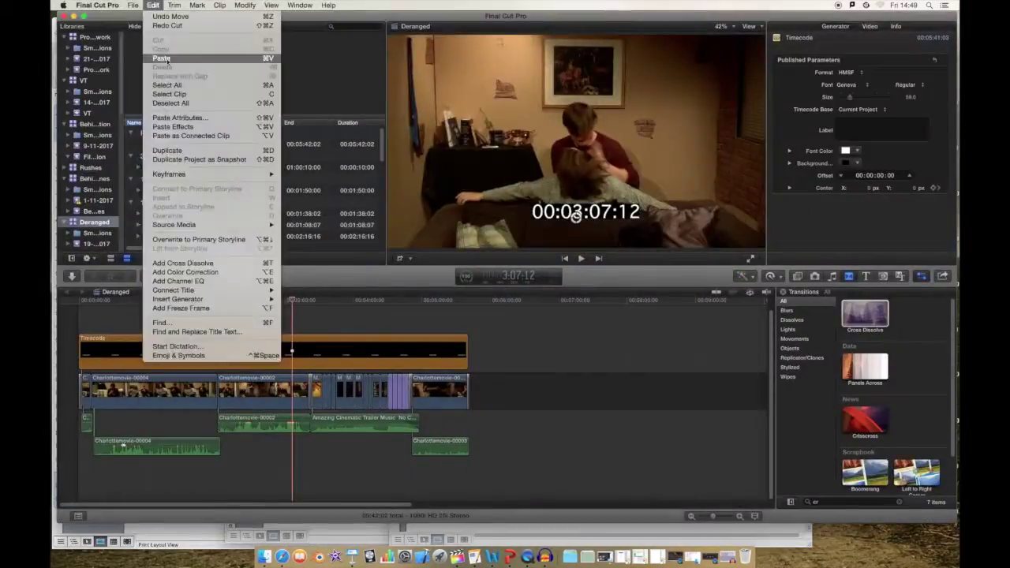
# - Switch to Final Cut Pro and import the Deranged - First Draft audio file from Storage into the 19-10-2017 event
pyautogui.press('super+i')
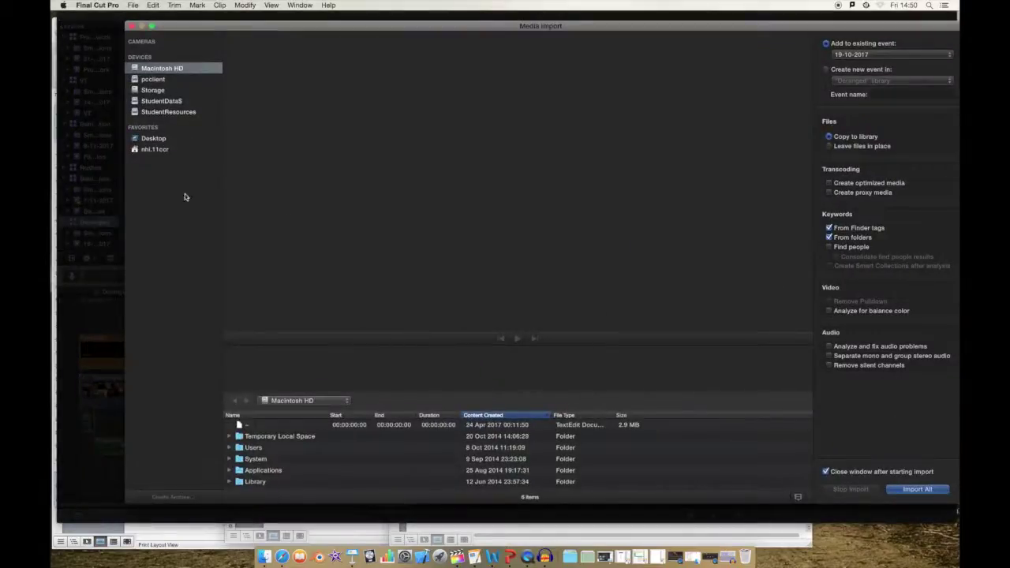
pyautogui.click(154, 149)
pyautogui.click(152, 90)
pyautogui.click(327, 447)
pyautogui.click(917, 489)
# - Attach the imported audio below the video from the timeline's start and disable the original audio clips
pyautogui.moveTo(208, 144); pyautogui.dragTo(128, 469)
pyautogui.moveTo(257, 443); pyautogui.dragTo(183, 475)
pyautogui.click(89, 388)
pyautogui.moveTo(499, 415); pyautogui.dragTo(71, 379)
pyautogui.press('v')
# - Play the sequence from its start and trim about 10 seconds off the beginning of the imported audio clip
pyautogui.click(80, 465)
pyautogui.press('space')
pyautogui.press('F12')
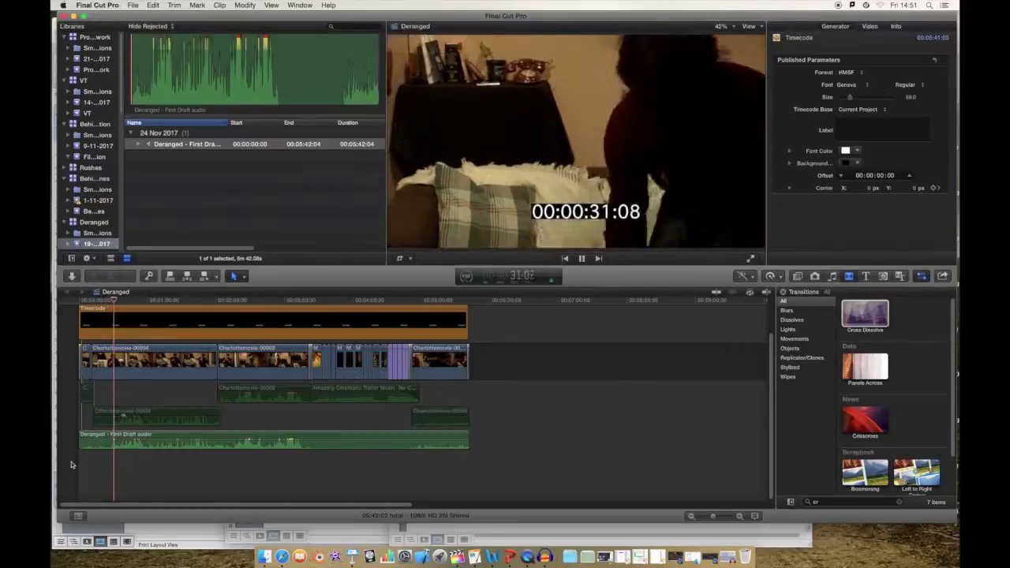
pyautogui.click(80, 439)
pyautogui.press('space')
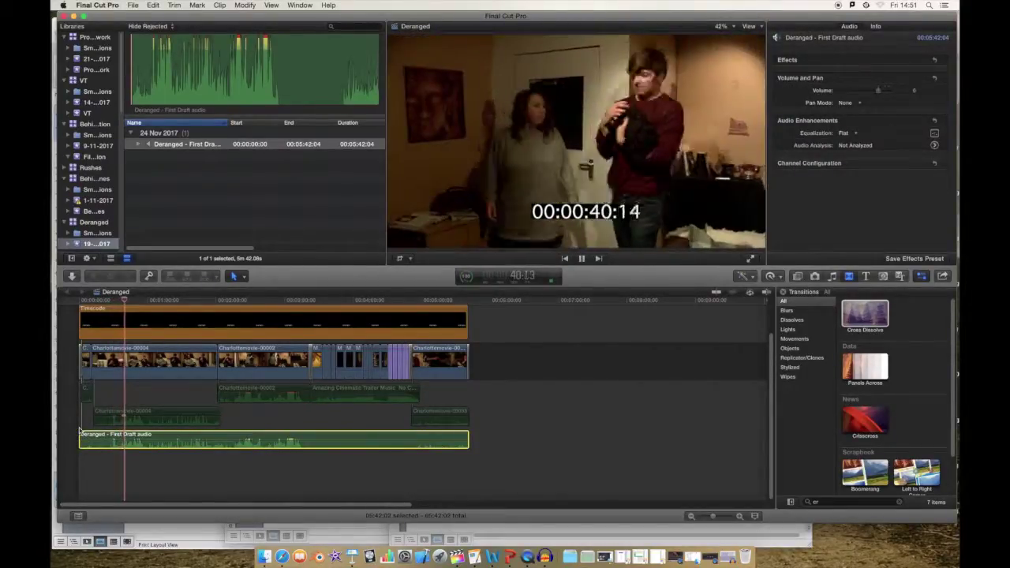
pyautogui.moveTo(80, 439); pyautogui.dragTo(162, 439)
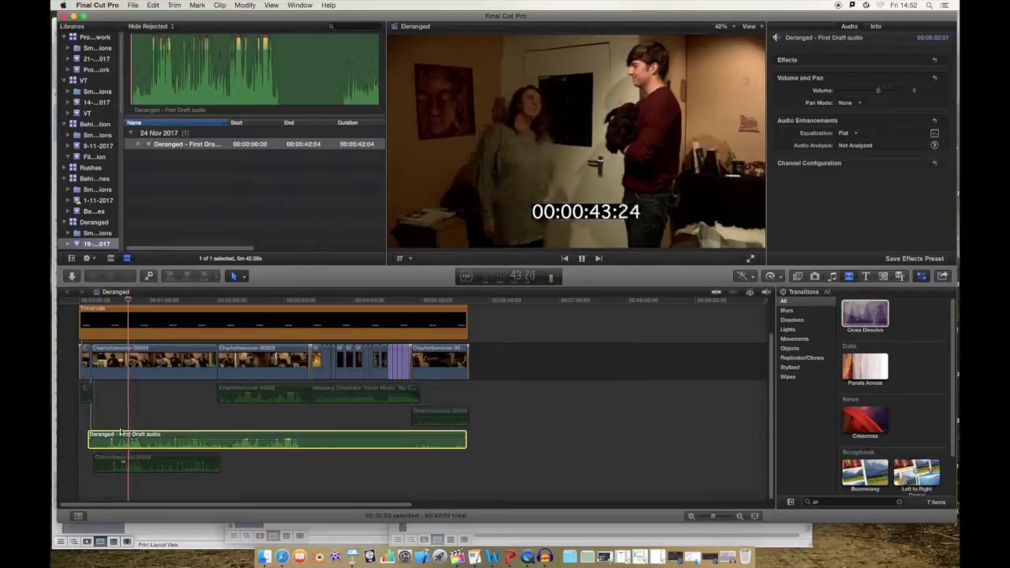
# - Shift the imported audio clip in small amounts to sync it with the dialogue in the picture
pyautogui.press('super+equal')
pyautogui.press('super+equal')
pyautogui.hscroll(-3, 130, 435)
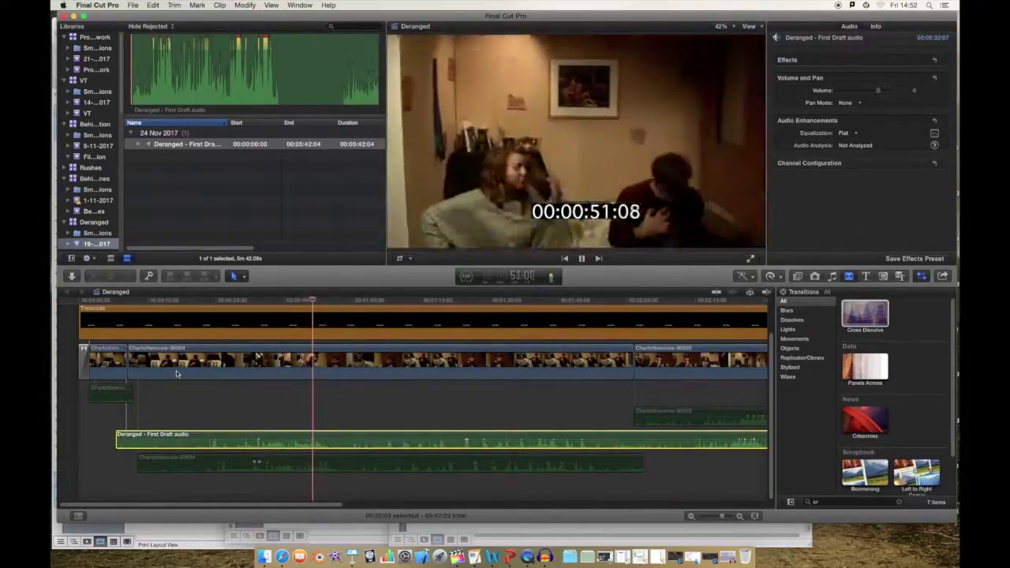
pyautogui.moveTo(182, 439); pyautogui.dragTo(179, 439)
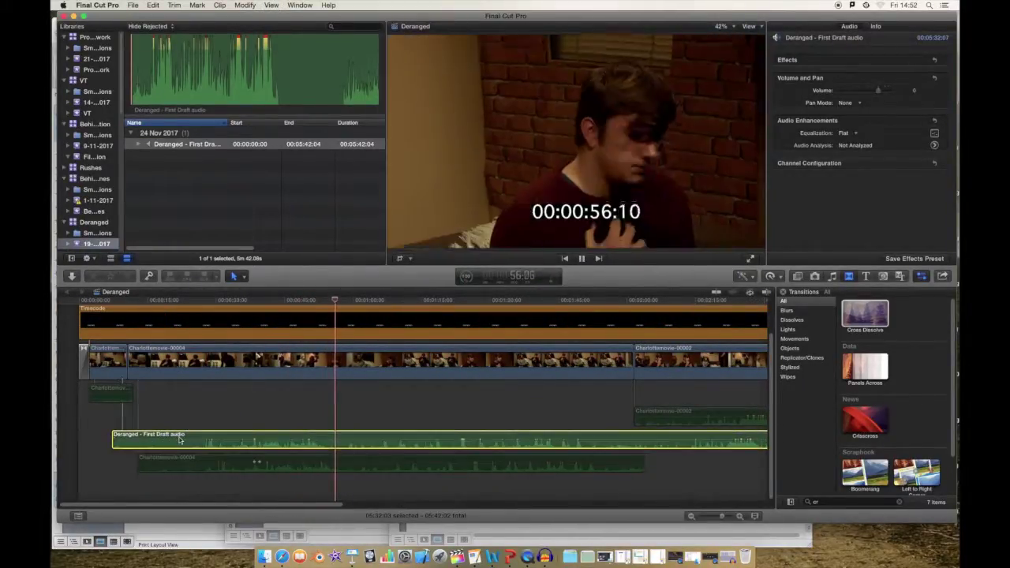
pyautogui.click(242, 302)
pyautogui.moveTo(255, 438); pyautogui.dragTo(244, 436)
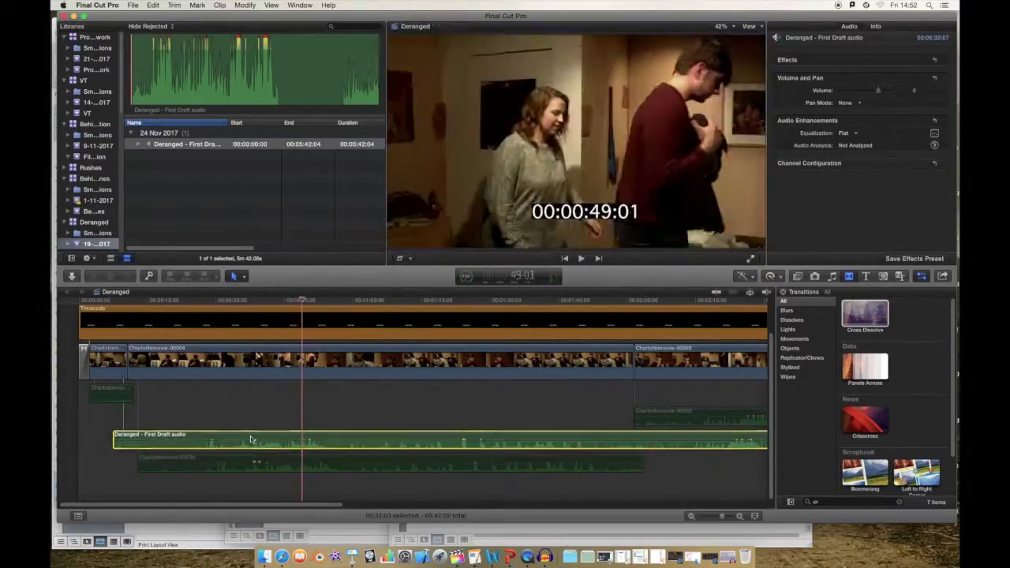
pyautogui.click(263, 309)
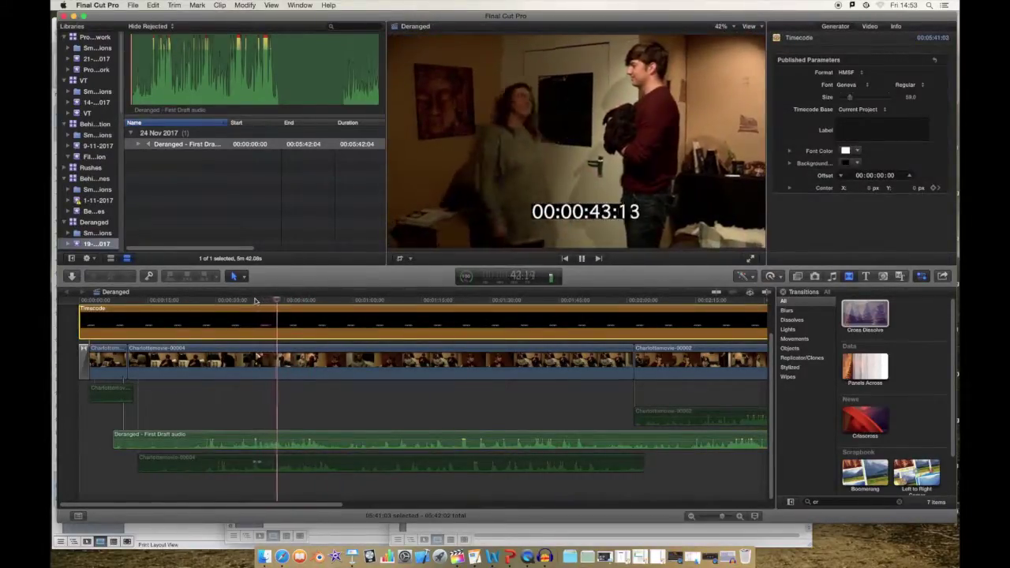
pyautogui.click(259, 436)
pyautogui.moveTo(293, 435); pyautogui.dragTo(272, 433)
# - Replay the section around 40 seconds to check the imported audio's sync with the picture
pyautogui.click(284, 402)
pyautogui.click(285, 403)
pyautogui.click(243, 433)
pyautogui.press('space')
pyautogui.click(261, 413)
pyautogui.click(266, 408)
pyautogui.click(268, 409)
pyautogui.click(260, 399)
pyautogui.click(271, 398)
pyautogui.click(273, 405)
pyautogui.click(257, 405)
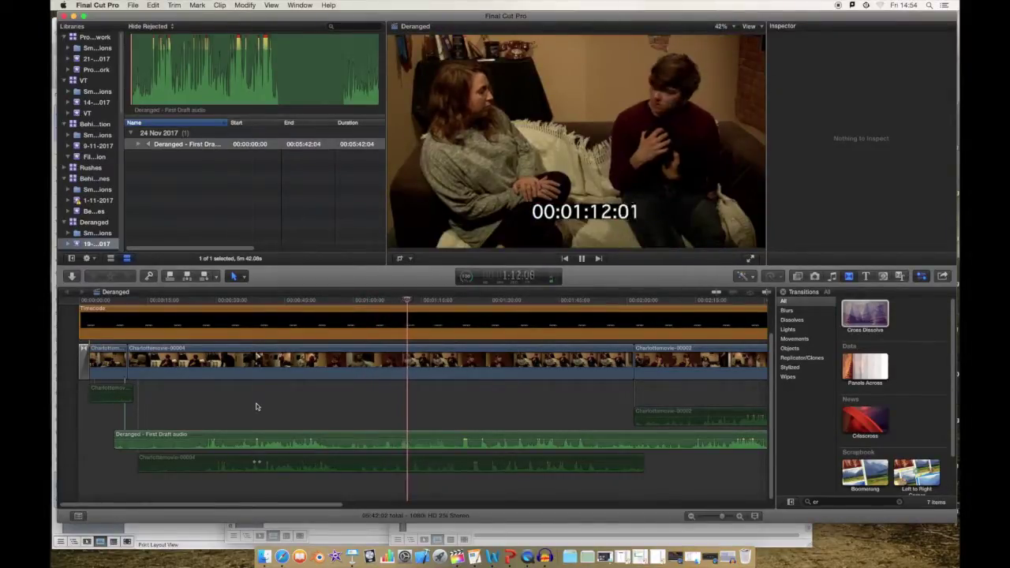
# - Extend the start of the imported audio clip back to the beginning of the timeline
pyautogui.moveTo(116, 436); pyautogui.dragTo(79, 436)
pyautogui.click(327, 432)
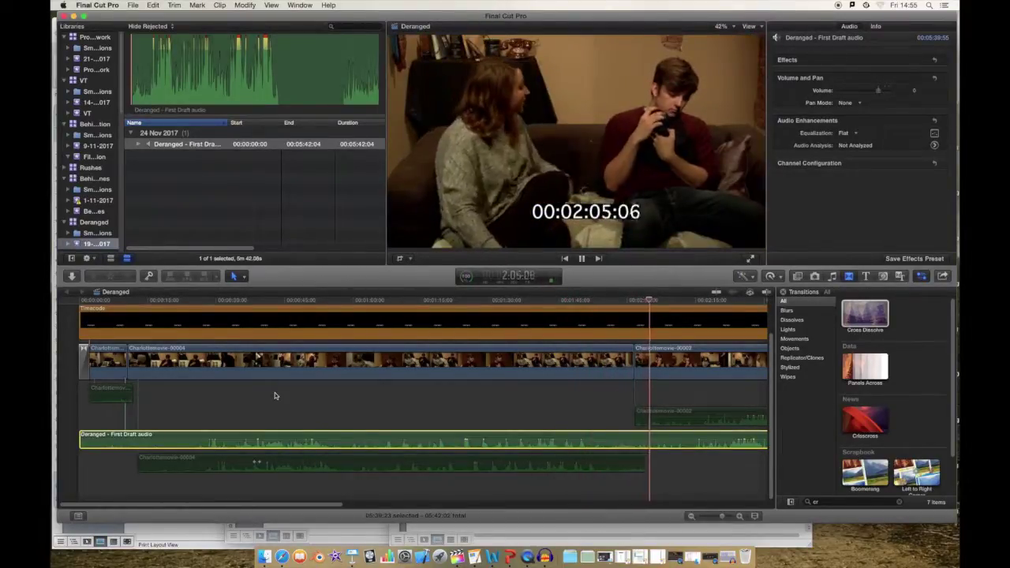
pyautogui.click(267, 299)
# - Split the imported audio clip at 1:59:10, just before the Charlottemovie-00002 clip begins
pyautogui.click(620, 302)
pyautogui.click(618, 302)
pyautogui.click(606, 302)
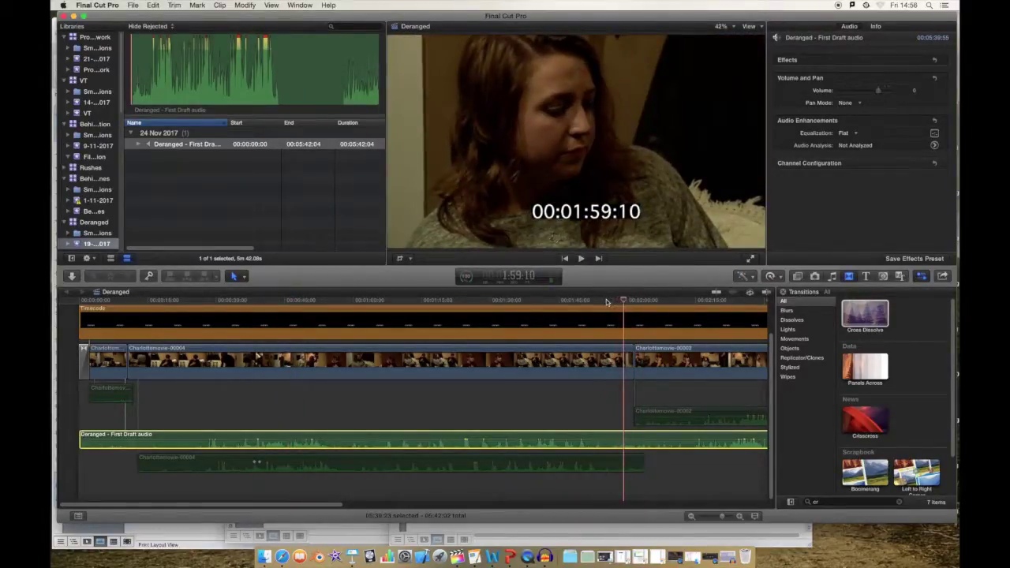
pyautogui.click(627, 439)
pyautogui.press('a')
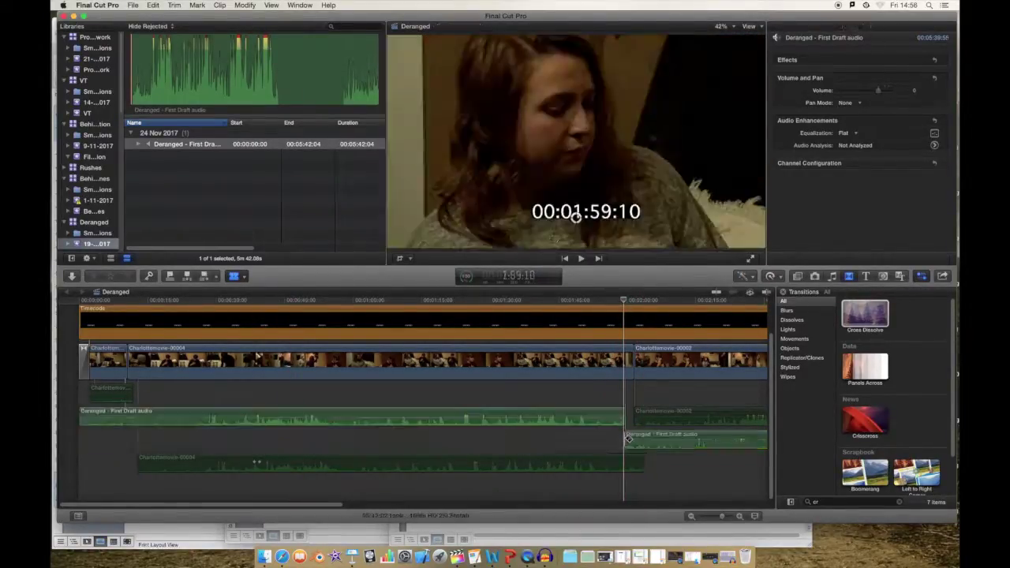
# - Move the second audio piece to the start of the Charlottemovie-00002 clip and fine-tune its sync during playback
pyautogui.click(654, 436)
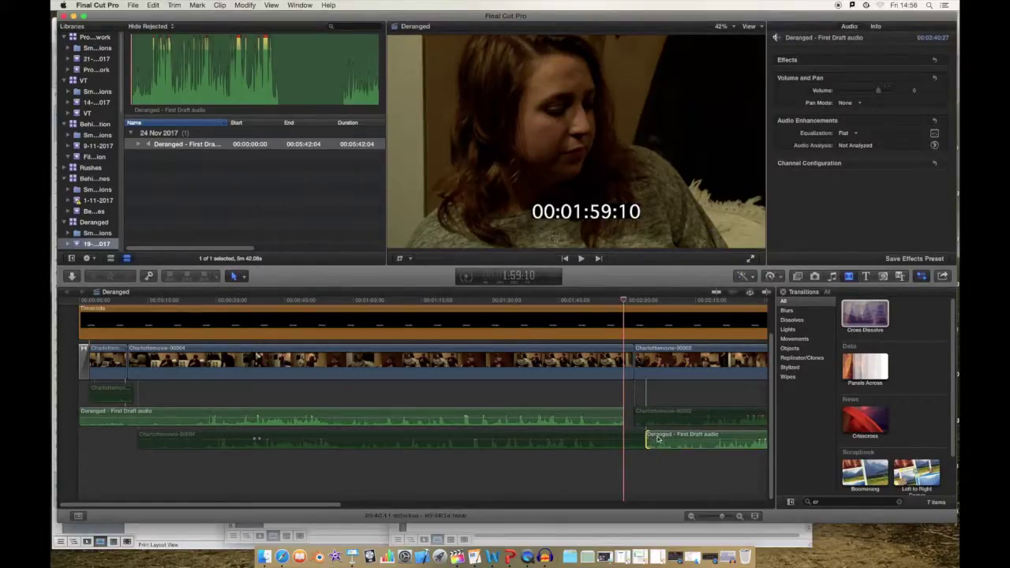
pyautogui.moveTo(649, 436); pyautogui.dragTo(652, 436)
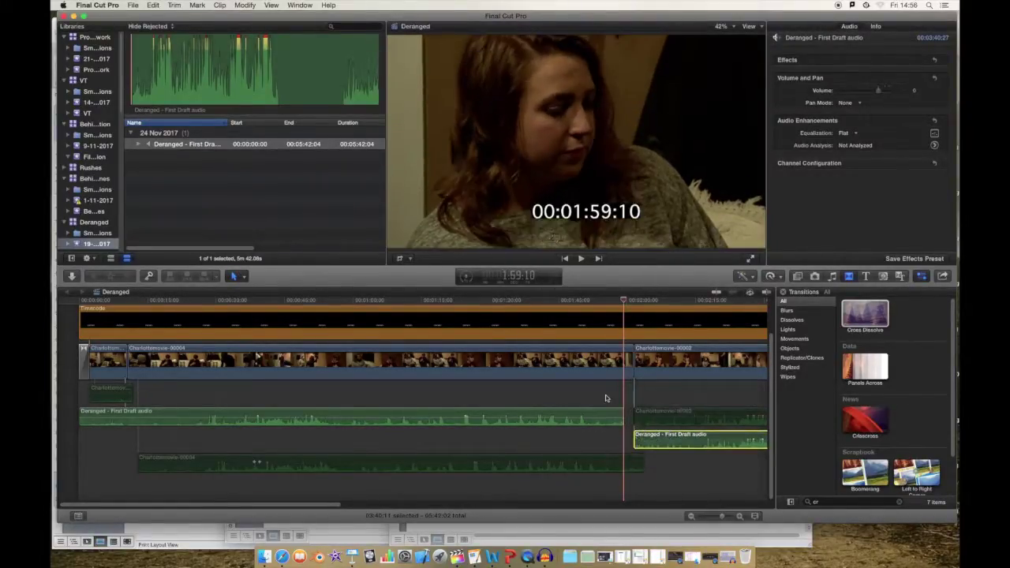
pyautogui.click(606, 398)
pyautogui.press('space')
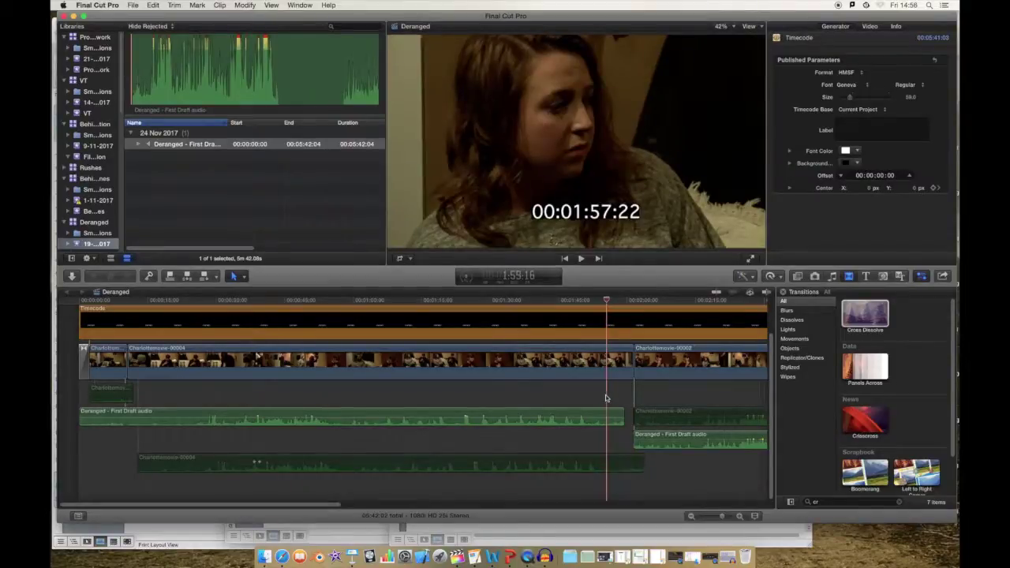
pyautogui.press('space')
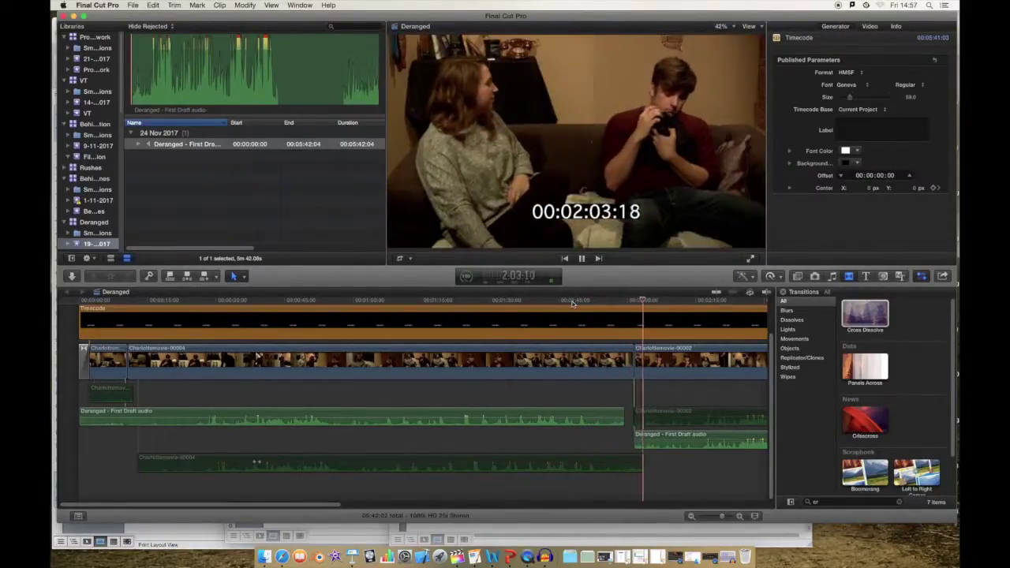
pyautogui.click(647, 435)
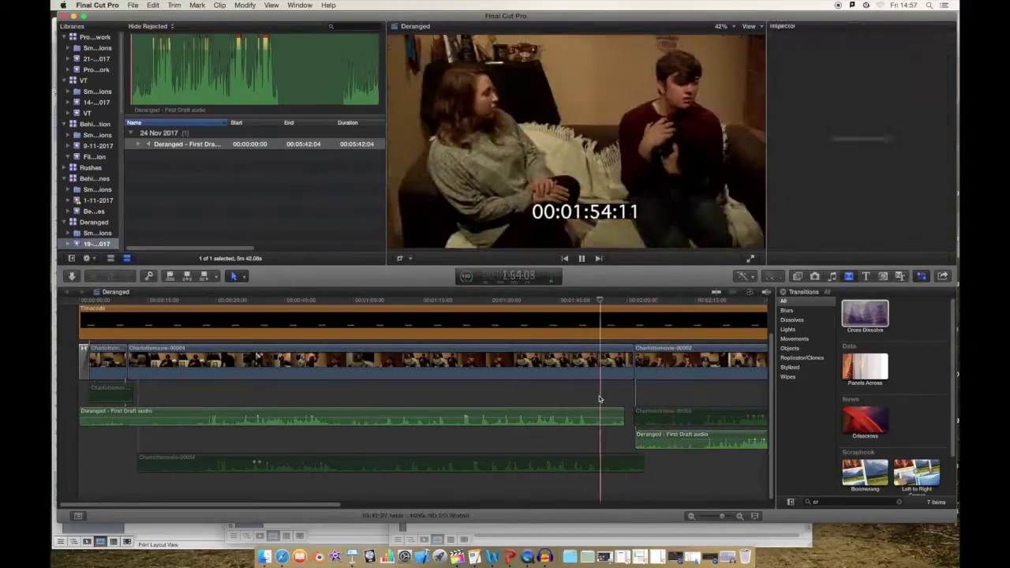
# - Cut two short sections from the first audio piece's end at about 1:54 and paste a copy of one into the gap at 1:59:10
pyautogui.click(602, 413)
pyautogui.click(602, 413)
pyautogui.click(612, 392)
pyautogui.press('a')
pyautogui.click(607, 392)
pyautogui.press('super+c')
pyautogui.hotkey('alt', 'v')
pyautogui.press('space')
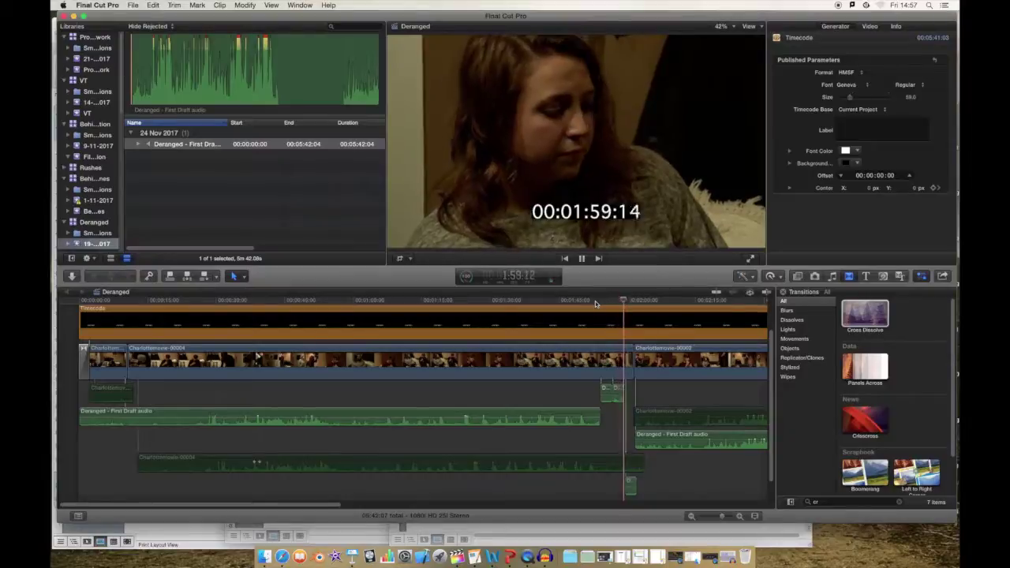
# - Adjust the end of the pasted audio section in the gap and replay the join around 2:01
pyautogui.click(629, 483)
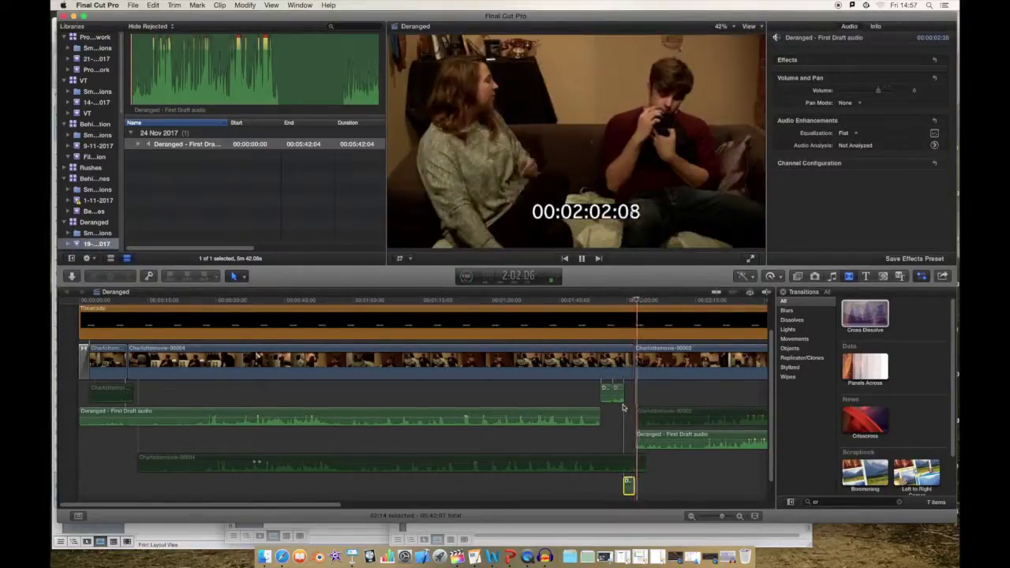
pyautogui.click(620, 408)
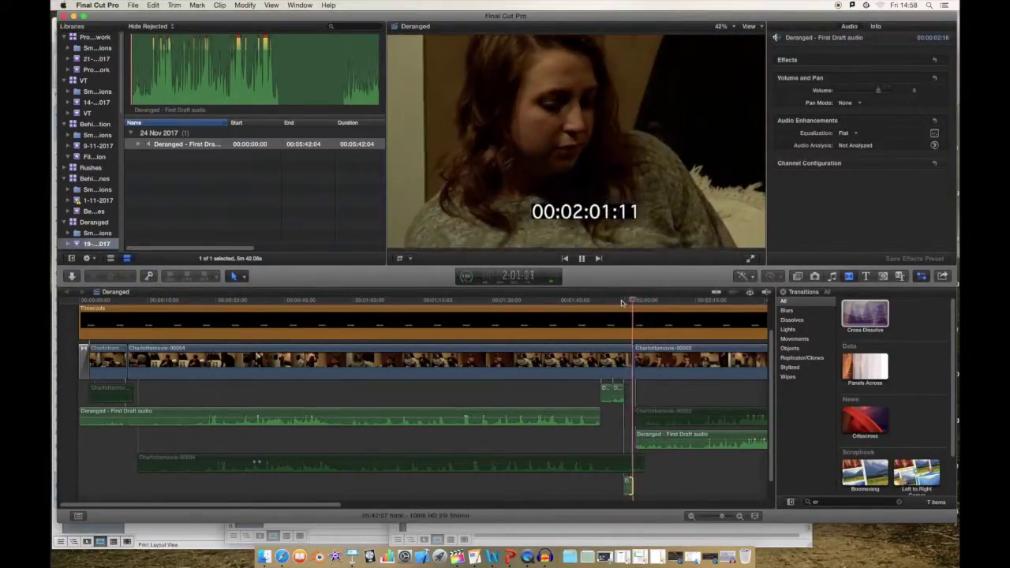
pyautogui.click(635, 319)
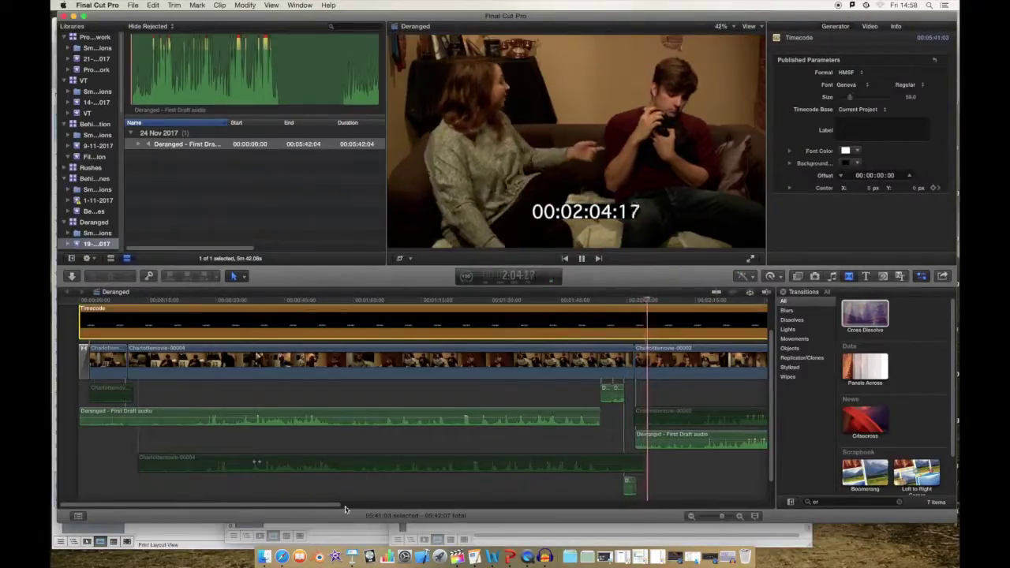
# - Play the sequence from about 2:04 to 2:39 to check the second audio piece's sync
pyautogui.moveTo(325, 508); pyautogui.dragTo(404, 505)
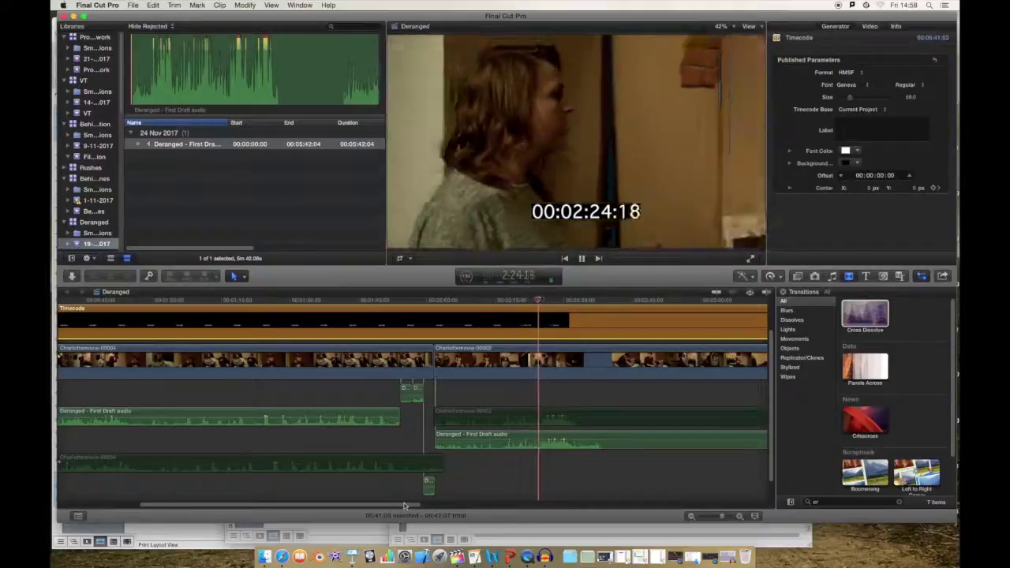
pyautogui.press('space')
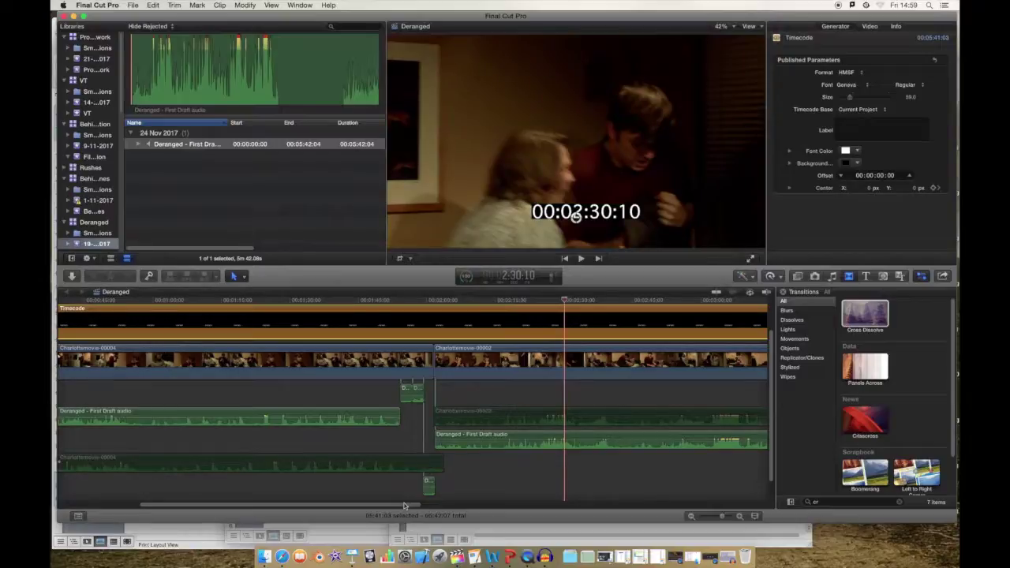
pyautogui.press('space')
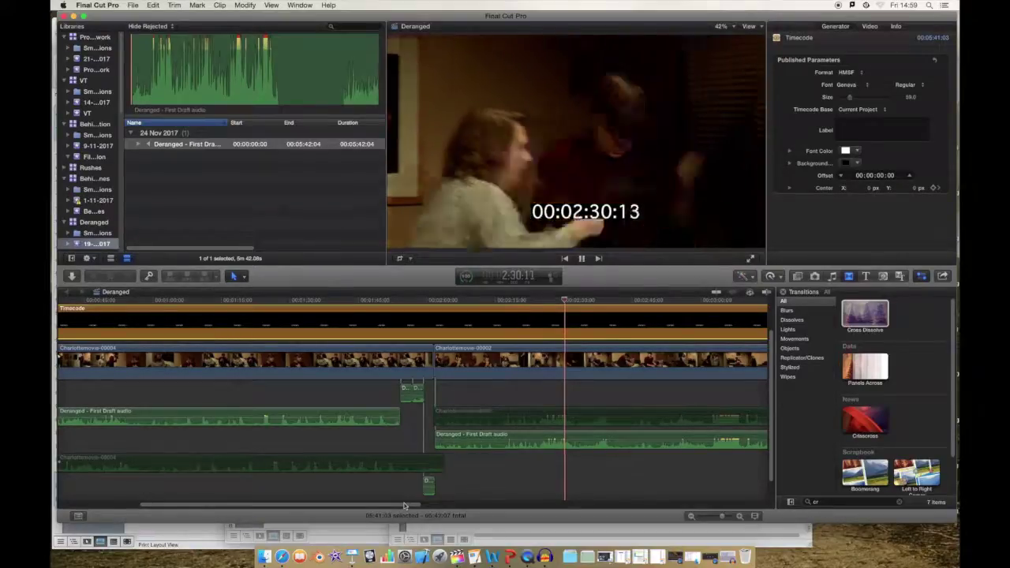
pyautogui.press('space')
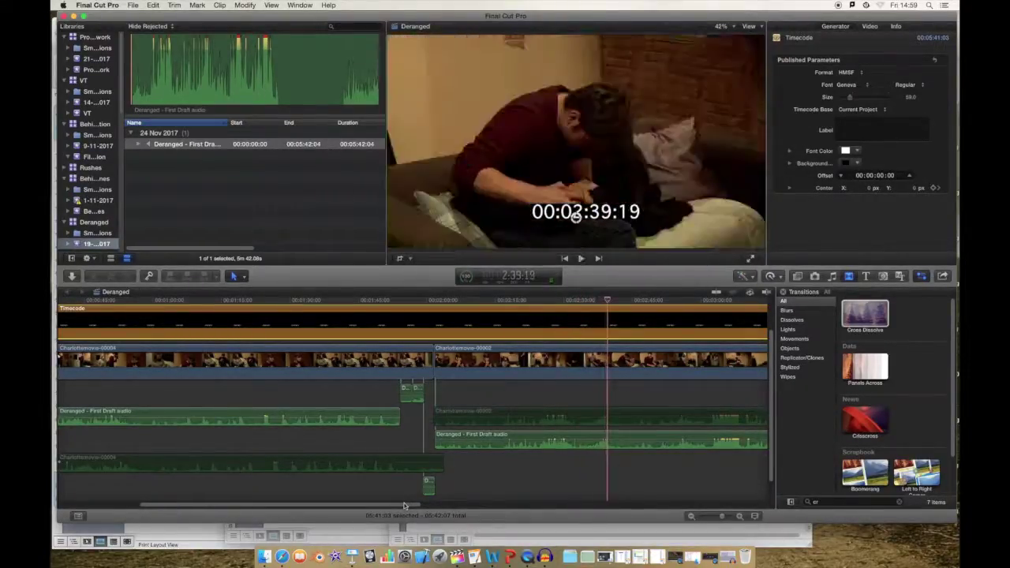